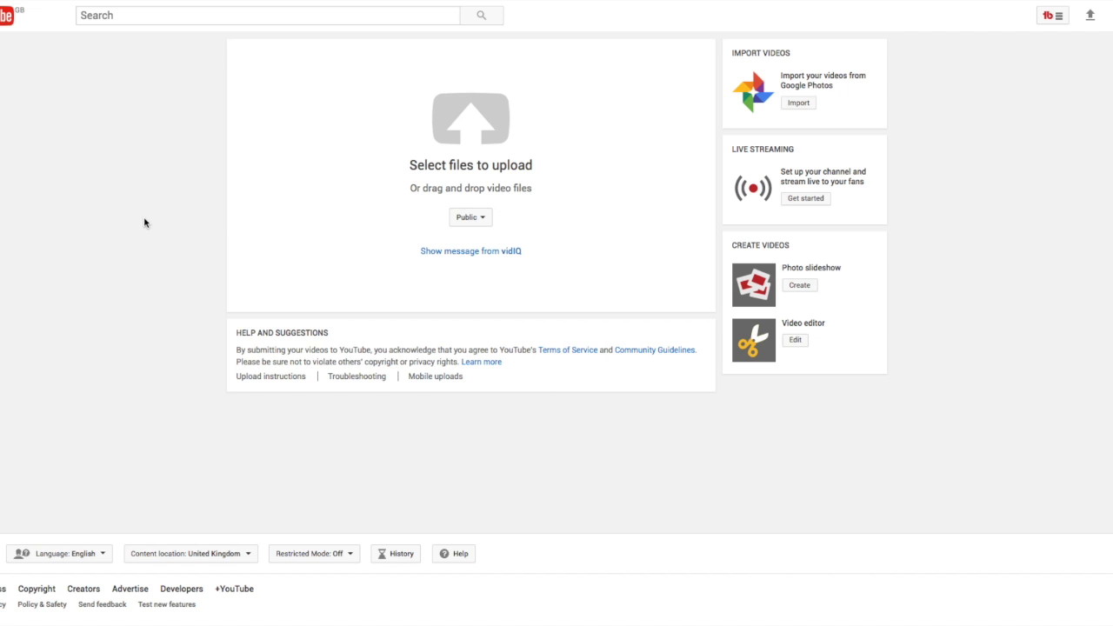
# Set new uploads to Private and scroll toward the 'How to Create an Elevator Pitch' video
pyautogui.click(473, 218)
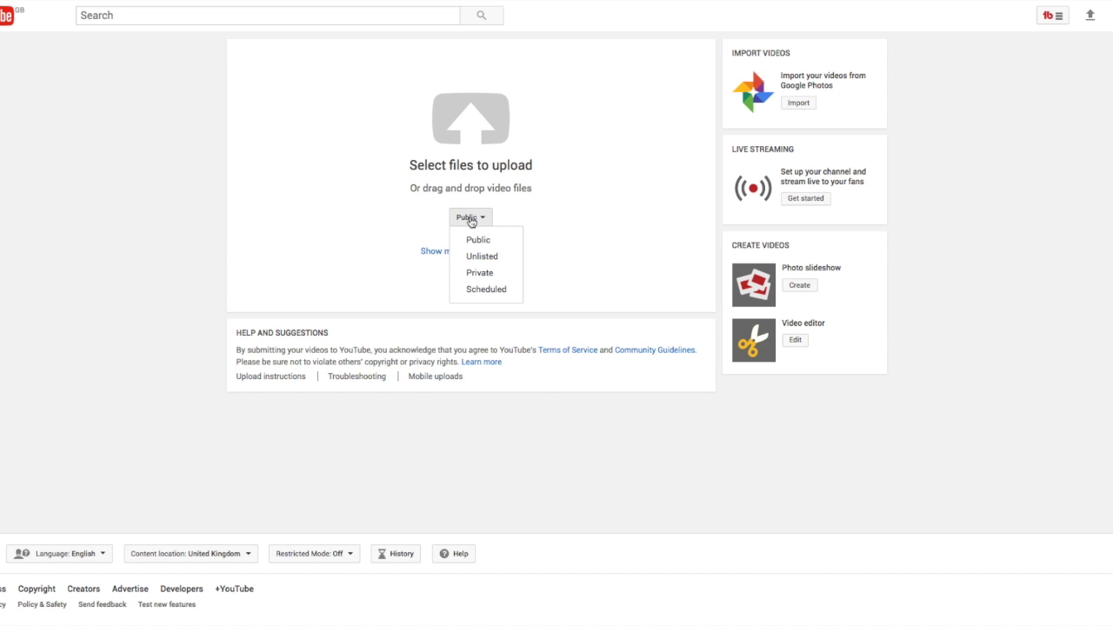
pyautogui.click(503, 277)
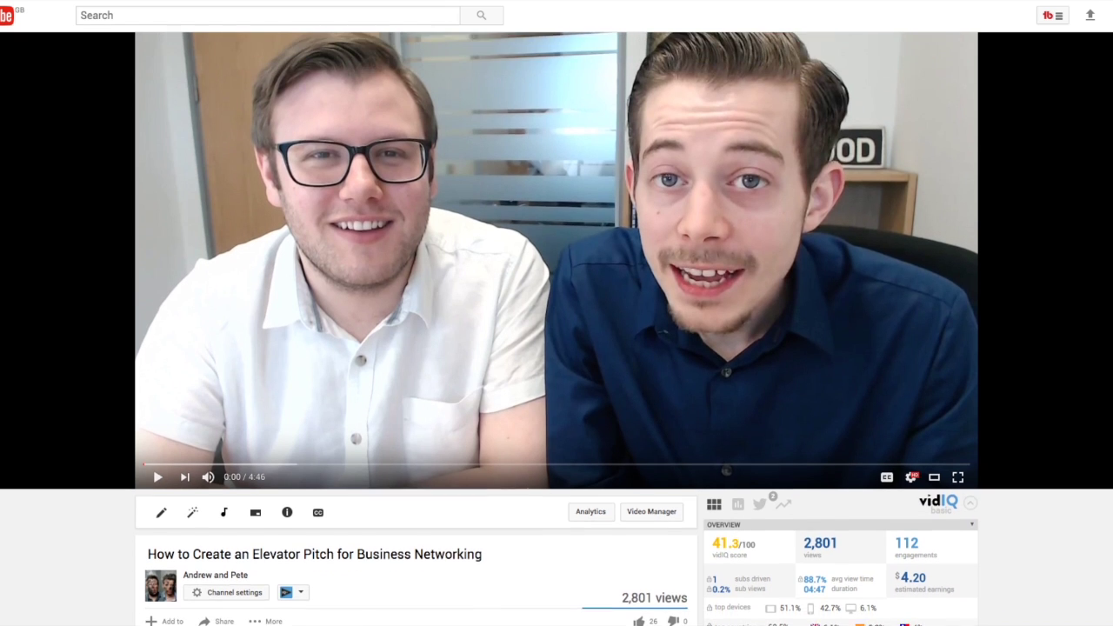
pyautogui.scroll(-1, 899, 284)
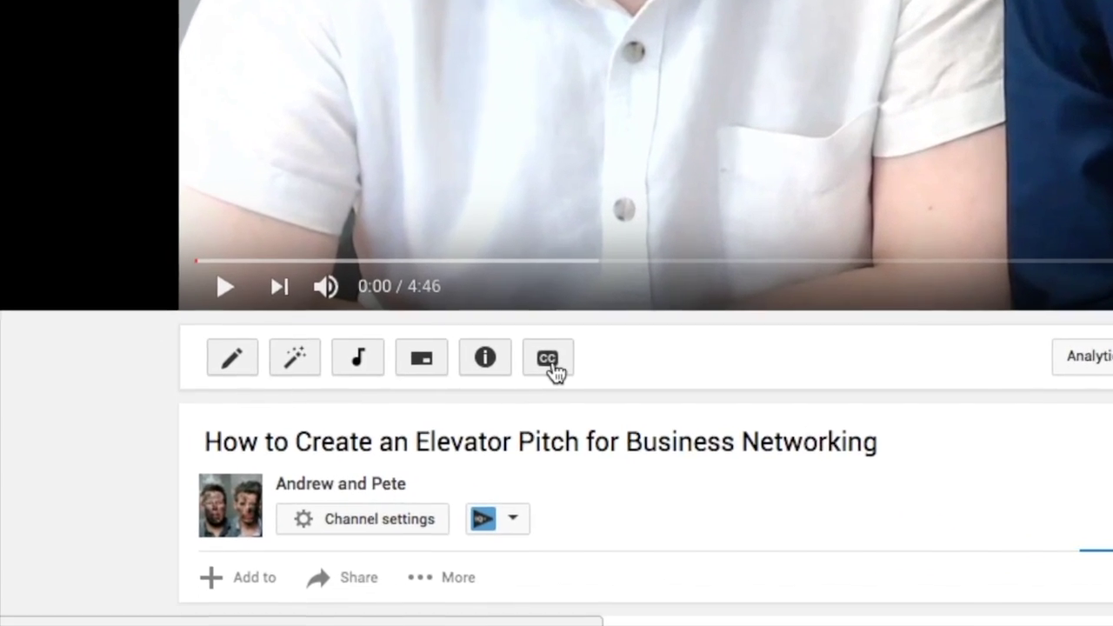
# Set the video language to English (United Kingdom) and view the English (Automatic) subtitles
pyautogui.click(411, 439)
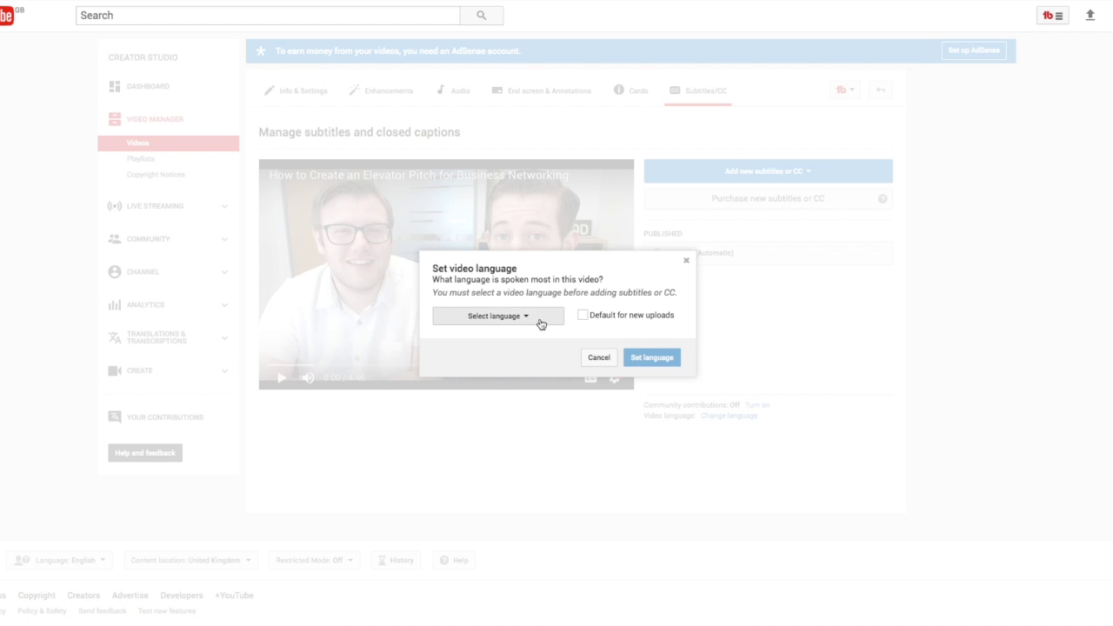
pyautogui.click(541, 321)
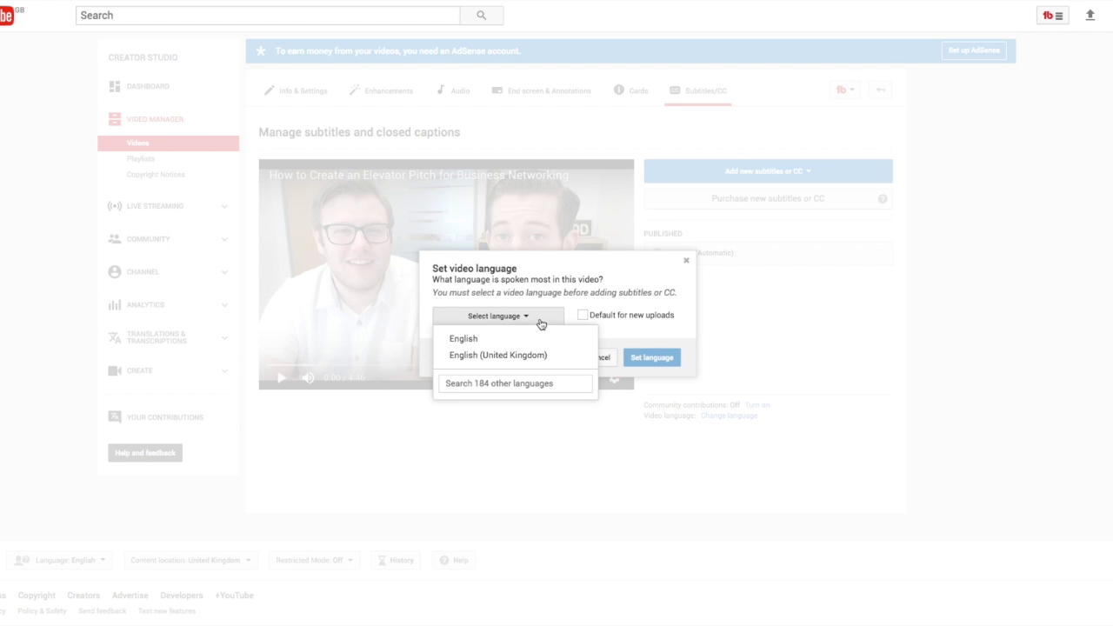
pyautogui.click(532, 356)
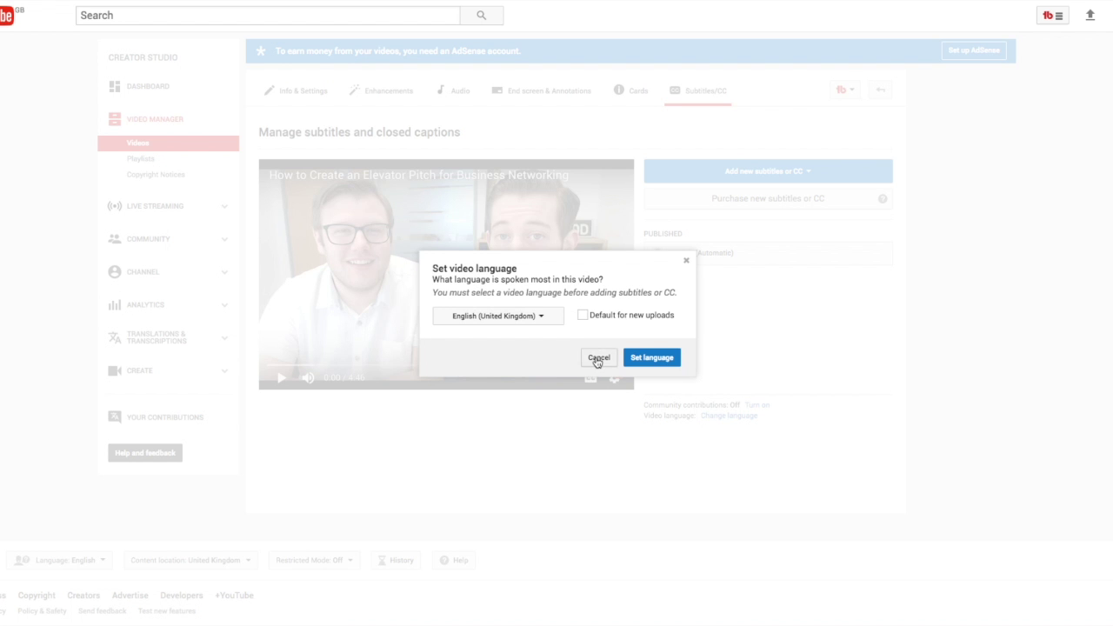
pyautogui.click(659, 360)
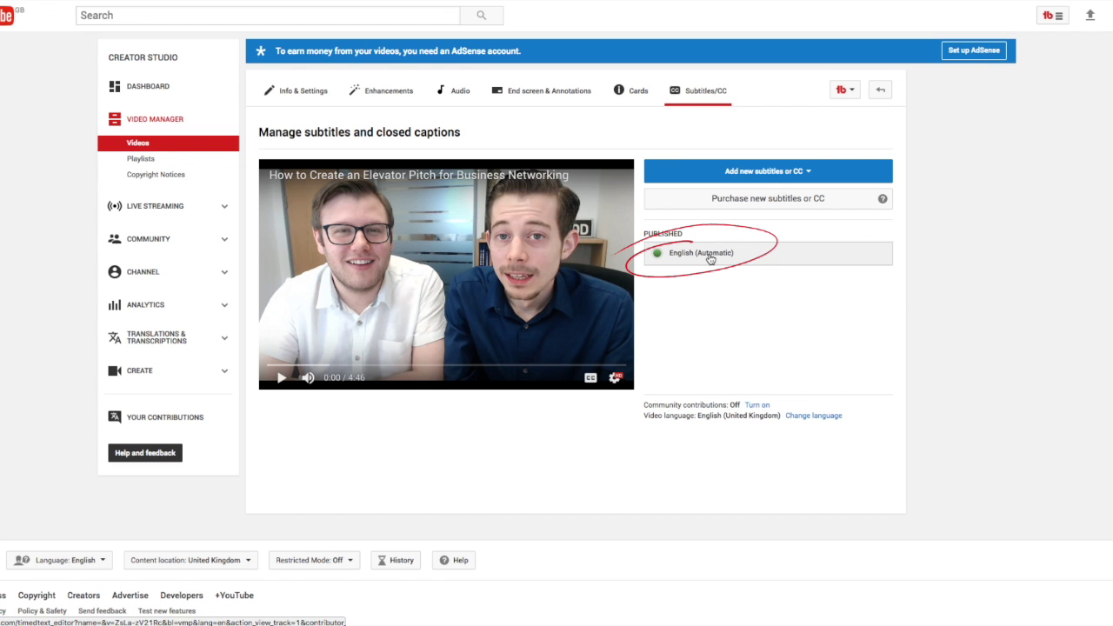
pyautogui.click(710, 254)
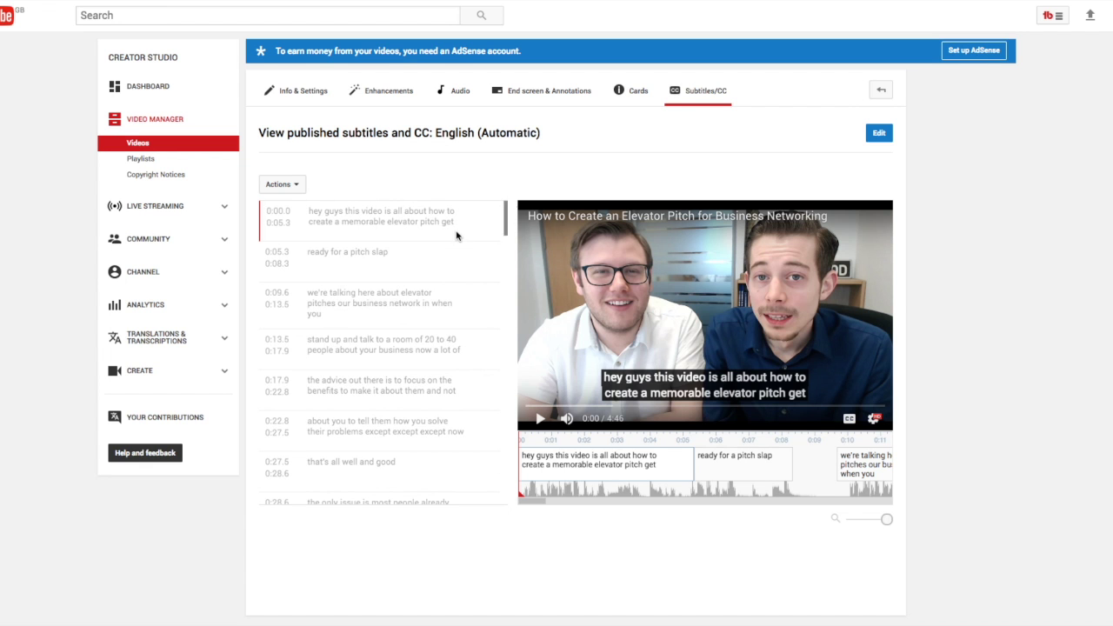
pyautogui.moveTo(506, 213); pyautogui.dragTo(506, 248)
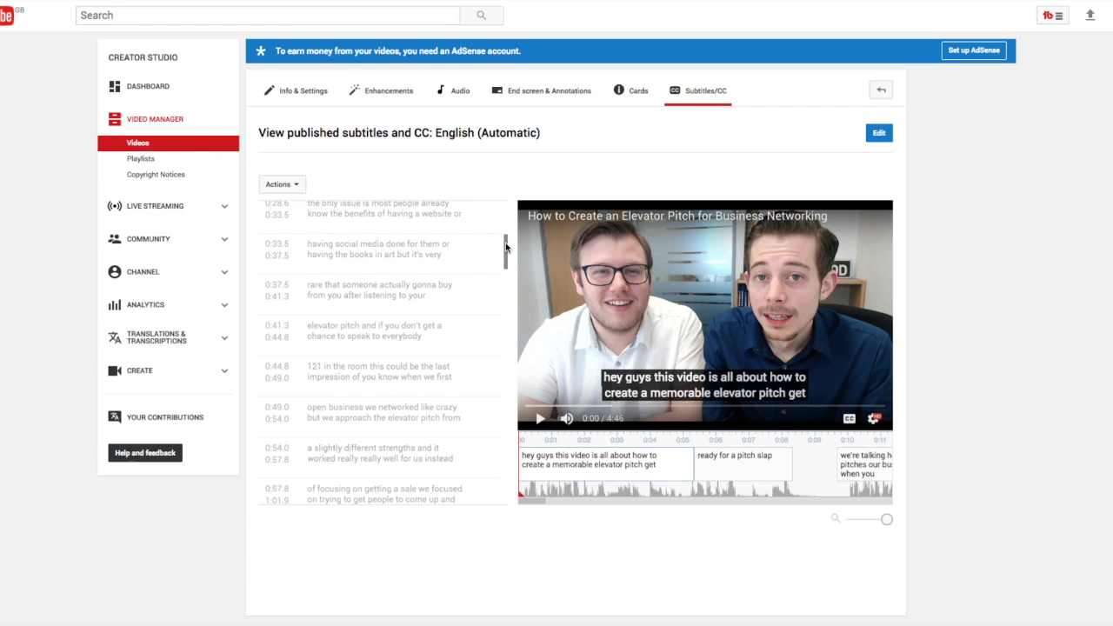
pyautogui.moveTo(506, 247); pyautogui.dragTo(512, 204)
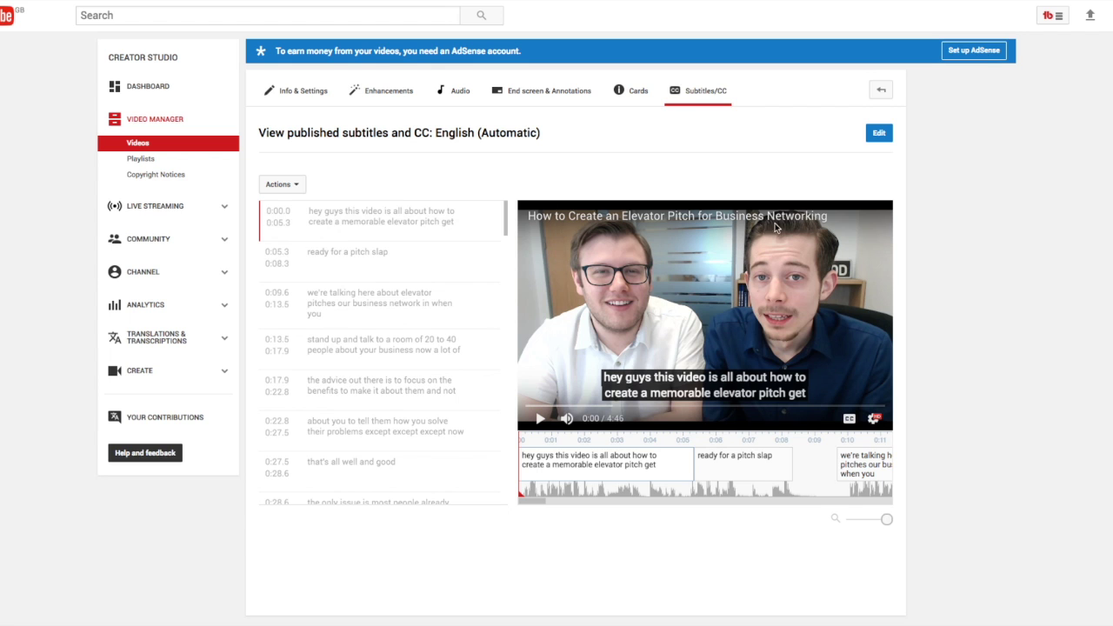
# Move the 'ready for a pitch slap' caption slightly later on the timeline
pyautogui.click(884, 137)
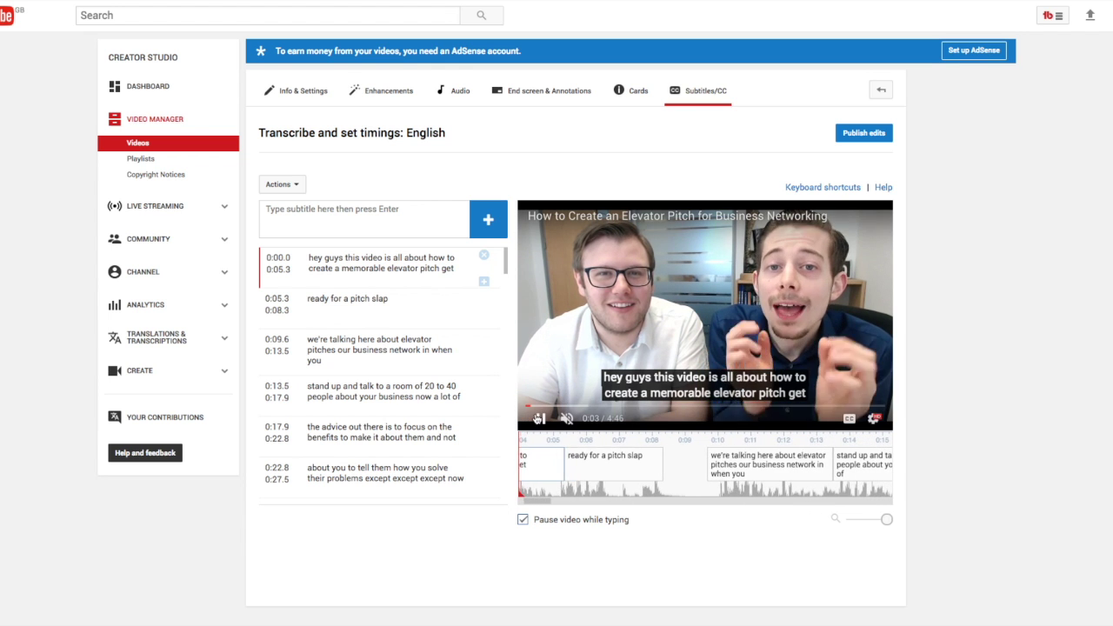
pyautogui.click(570, 468)
pyautogui.moveTo(570, 468); pyautogui.dragTo(585, 469)
# Replace that caption's text with 'Andrew is the best!' and publish the edits
pyautogui.click(374, 310)
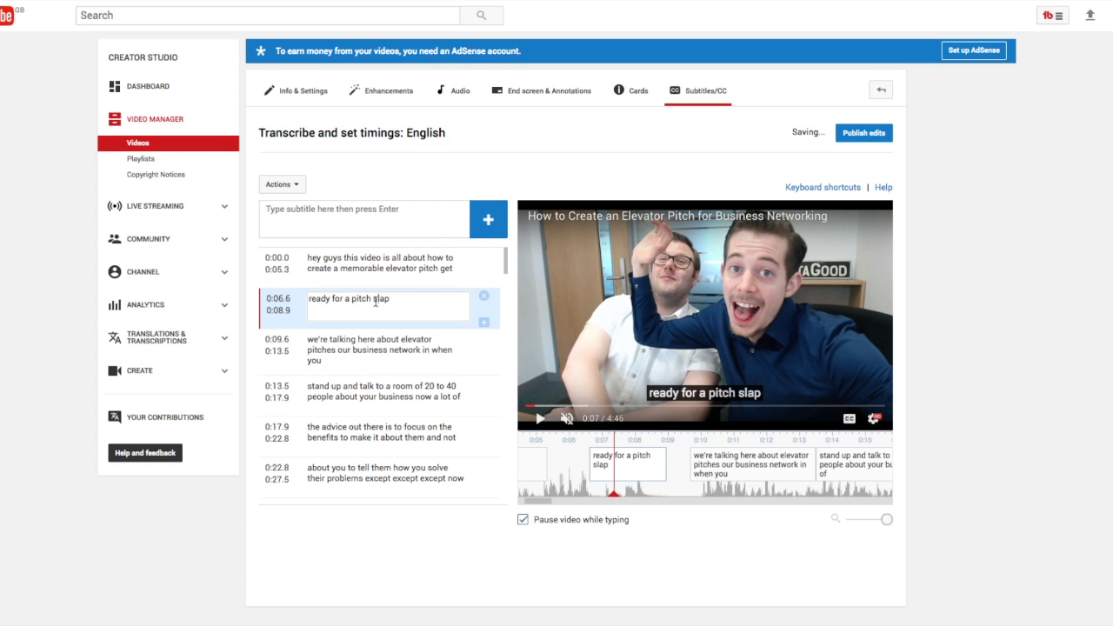
pyautogui.tripleClick(375, 302)
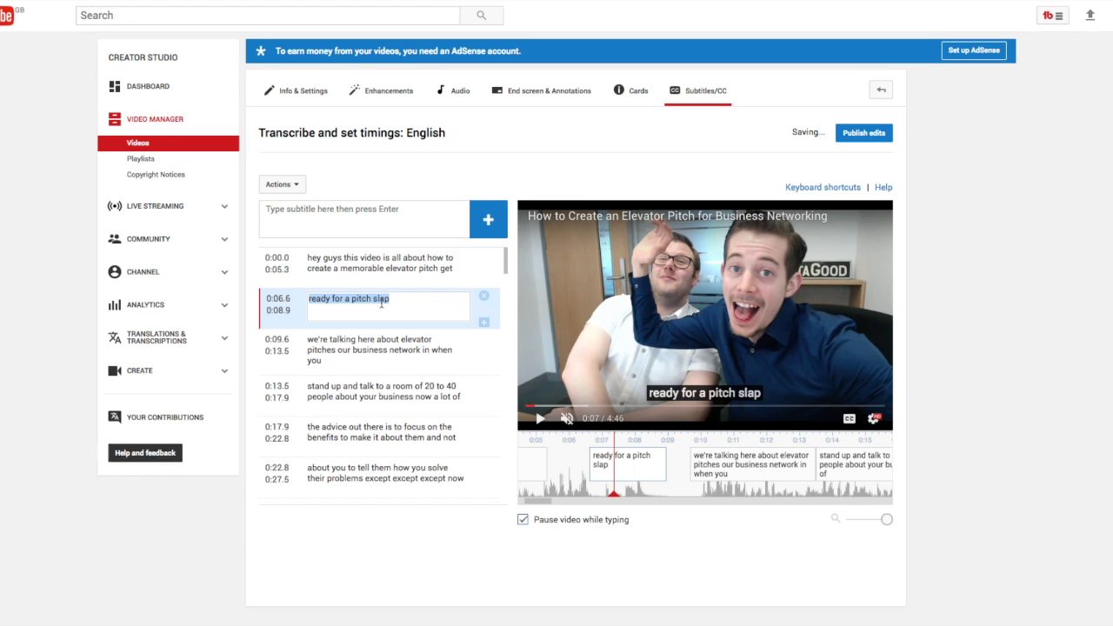
pyautogui.write('And')
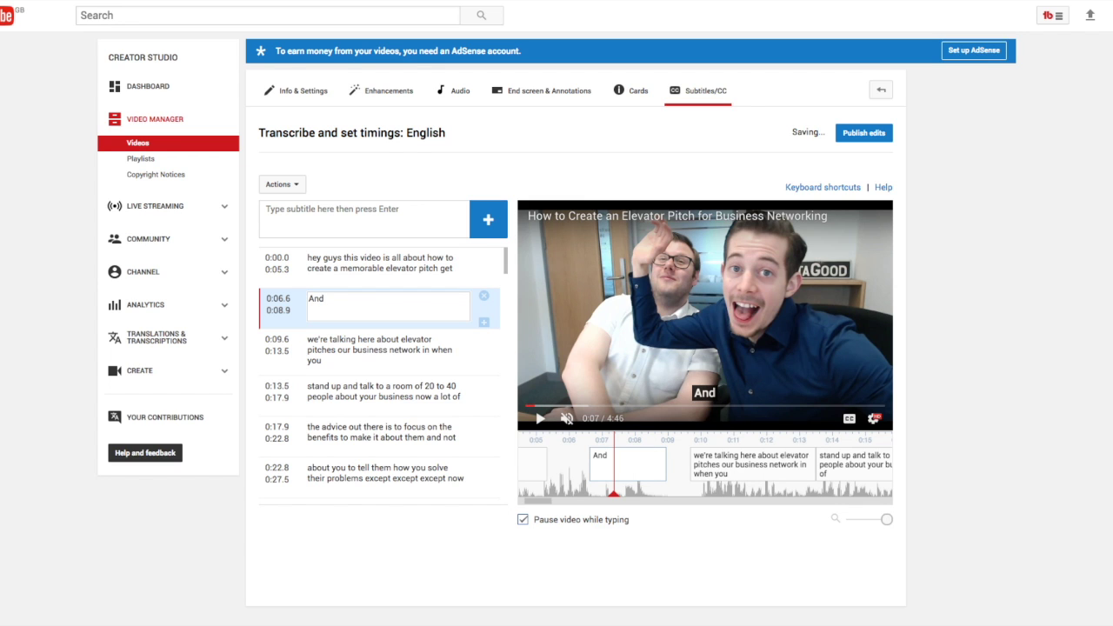
pyautogui.write('rew')
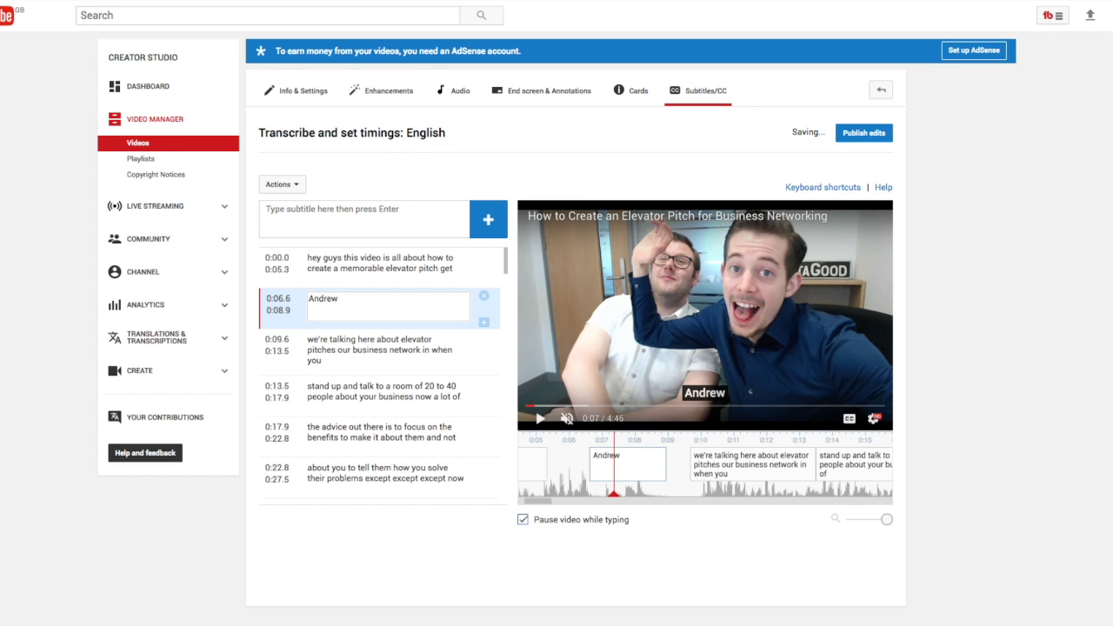
pyautogui.write(' is the b')
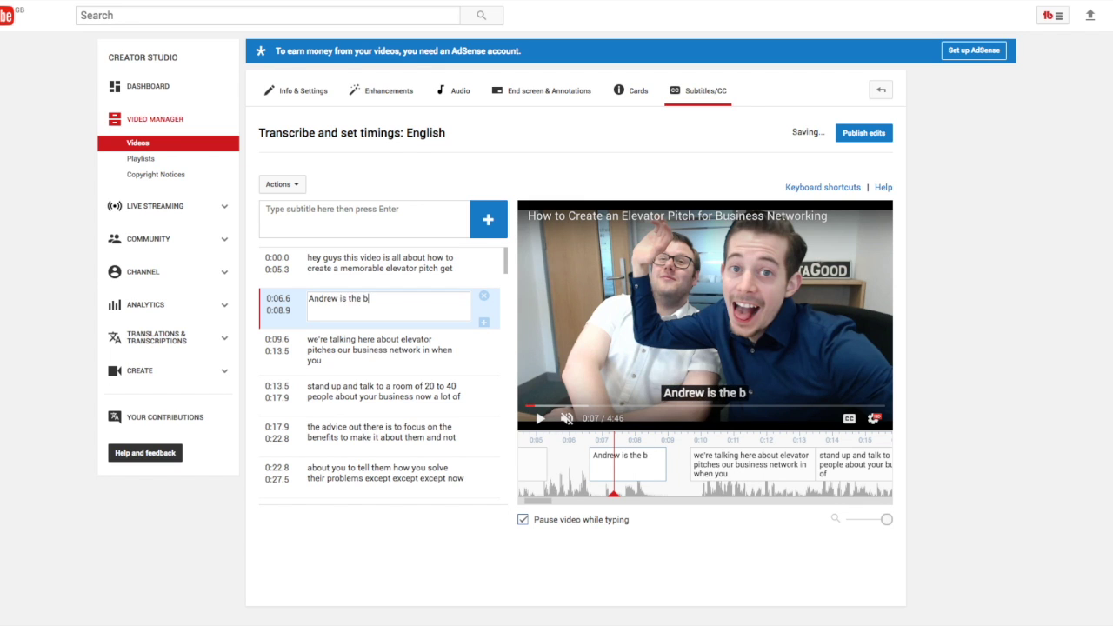
pyautogui.write('est!')
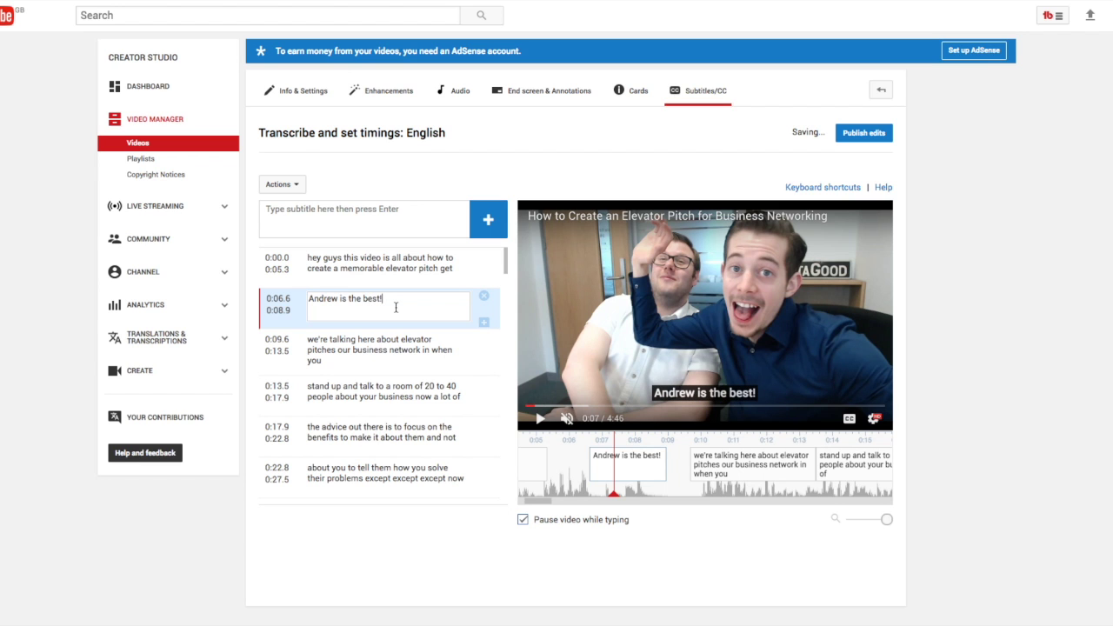
pyautogui.click(866, 136)
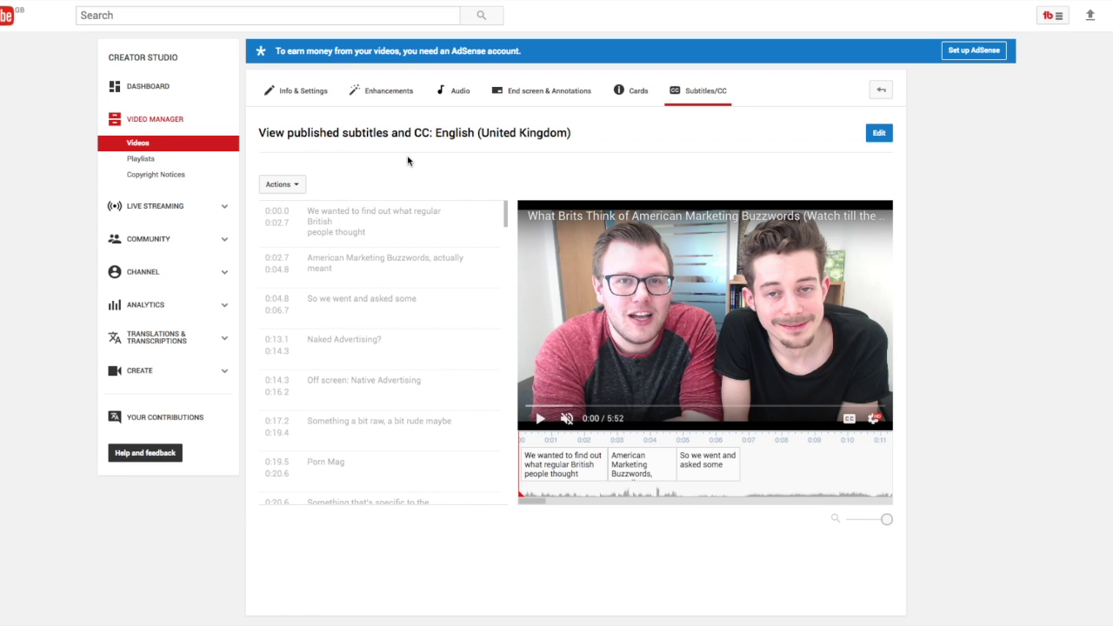
# Open the Actions menu for the buzzwords video's English (United Kingdom) subtitle track
pyautogui.click(292, 186)
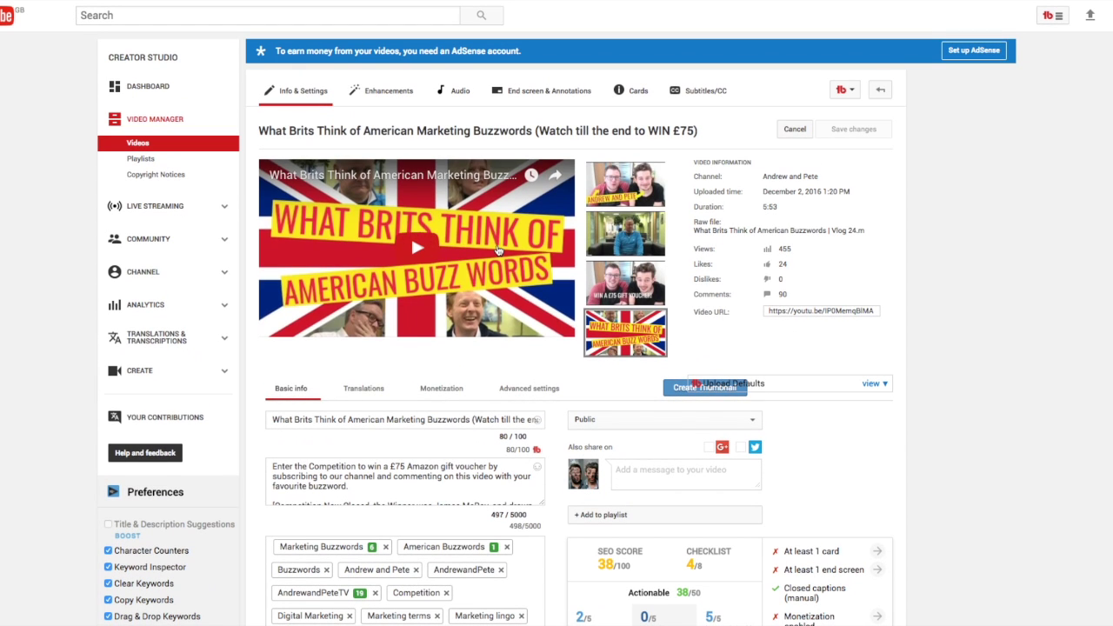
# Play the buzzwords video preview with English (United Kingdom) captions turned on
pyautogui.click(498, 251)
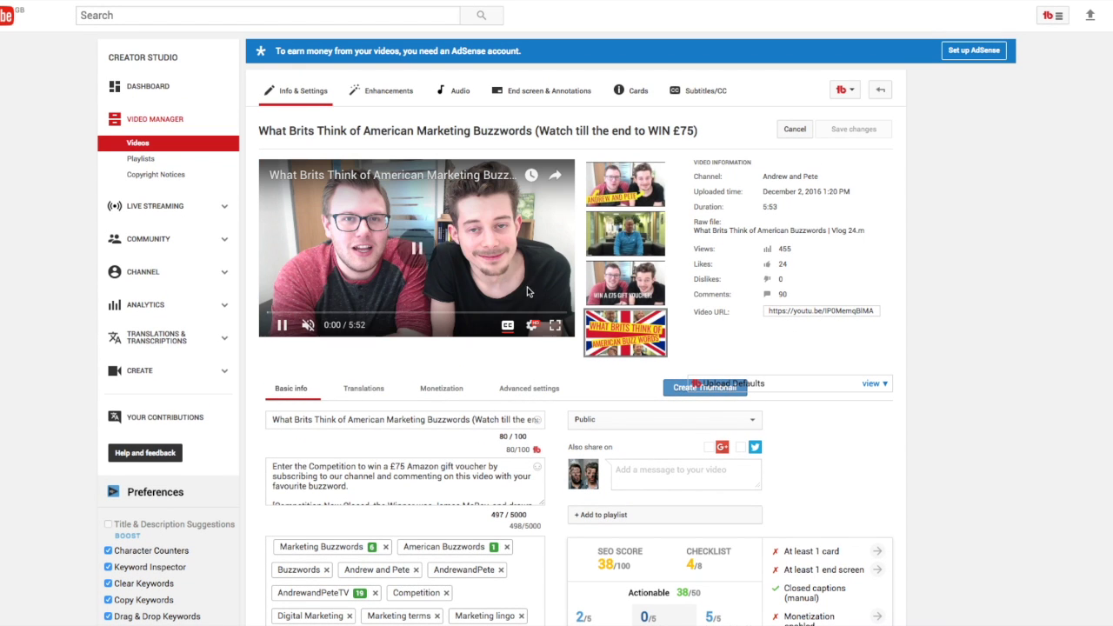
pyautogui.click(508, 329)
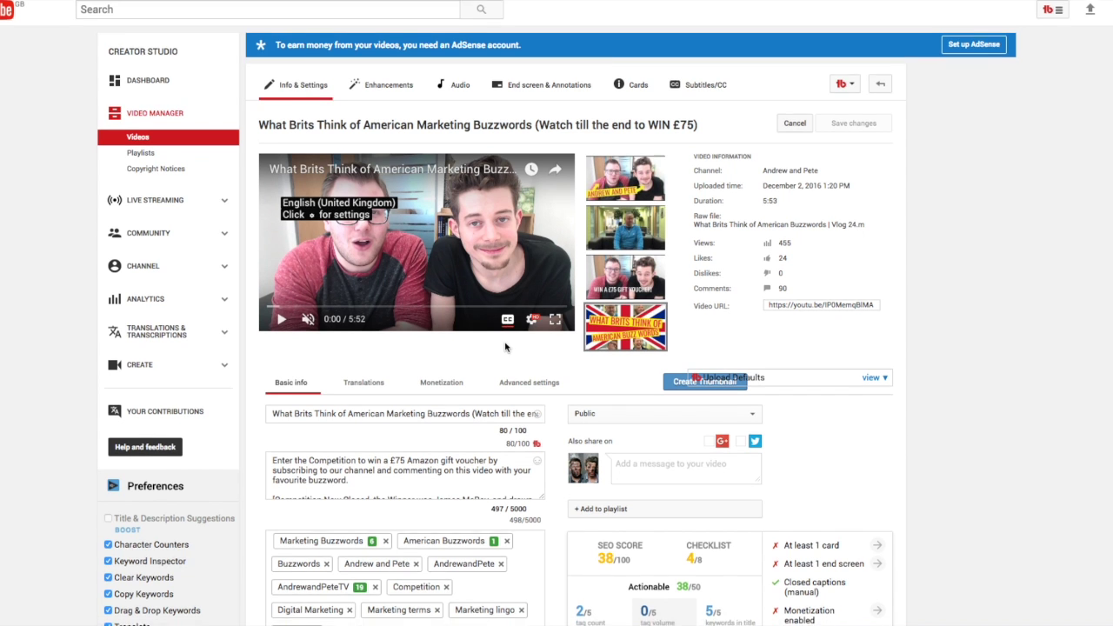
pyautogui.scroll(-1, 507, 339)
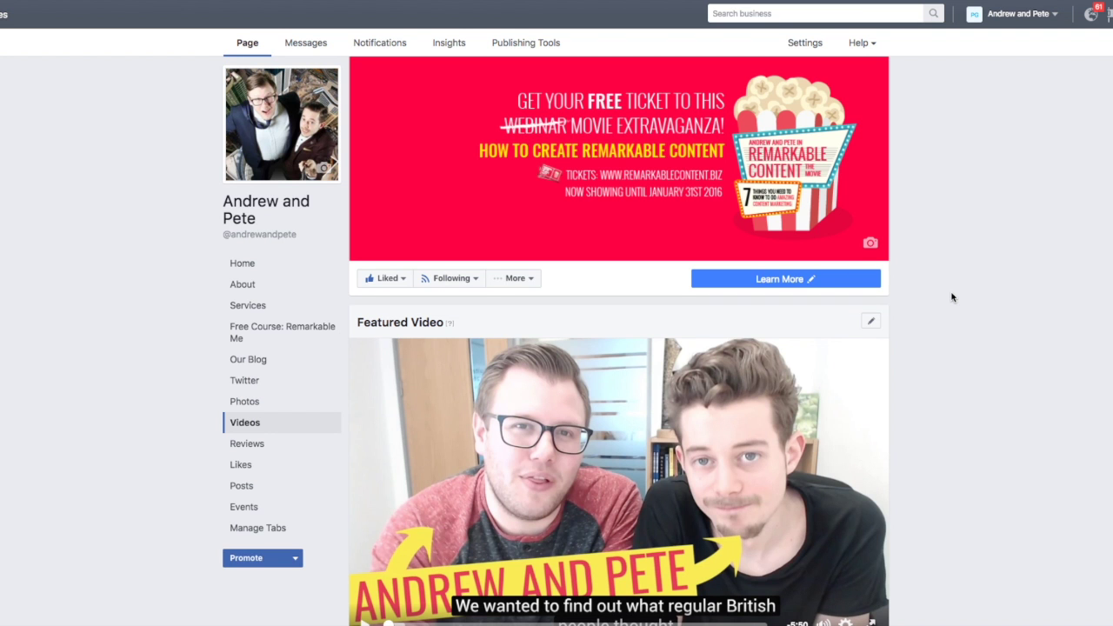
# Open Edit Post for the 'biggest WINS' video and go to its Captions tab
pyautogui.scroll(-3, 952, 297)
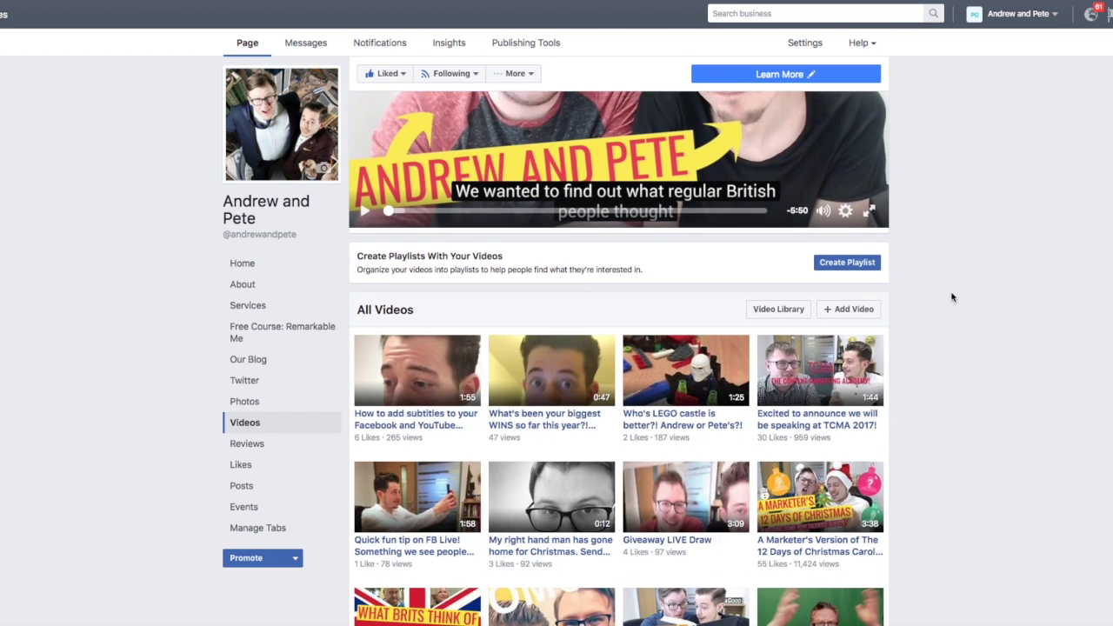
pyautogui.click(573, 405)
pyautogui.click(583, 192)
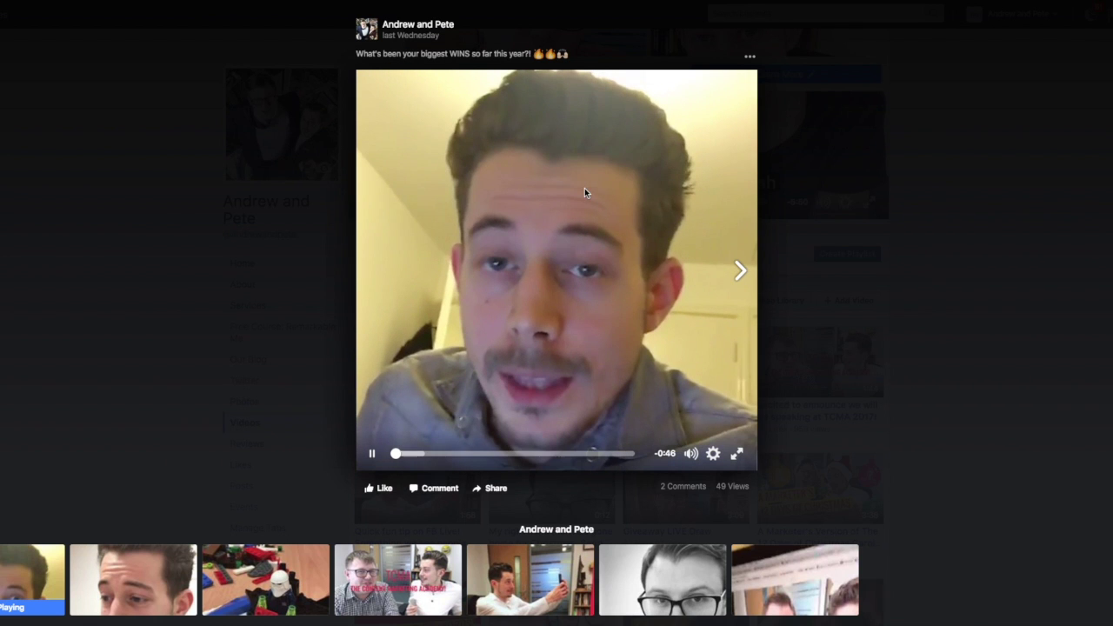
pyautogui.click(750, 57)
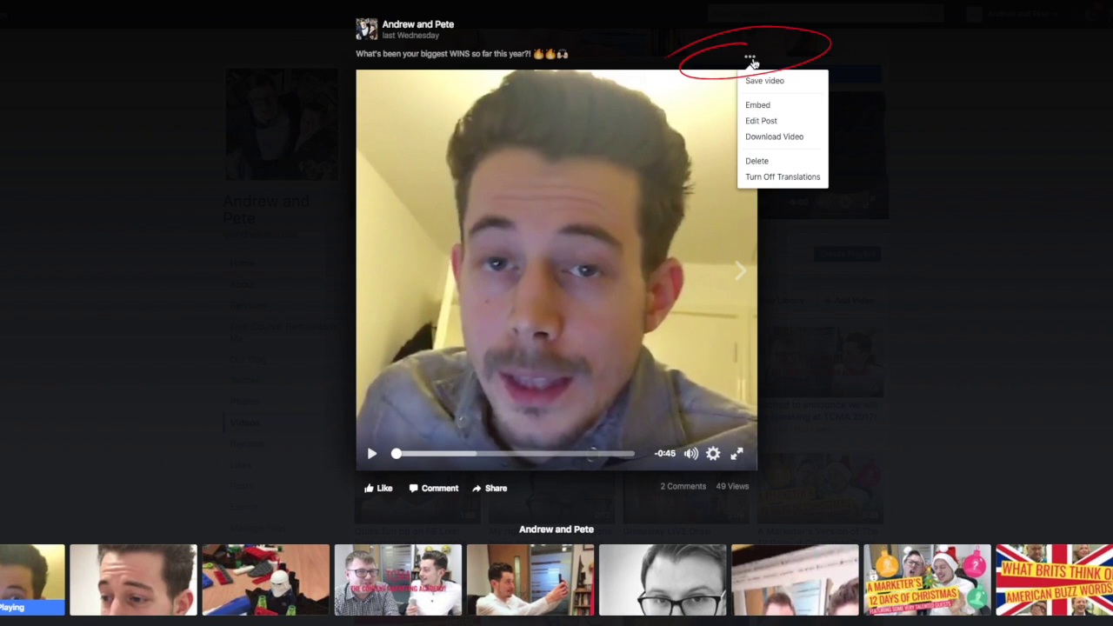
pyautogui.click(769, 127)
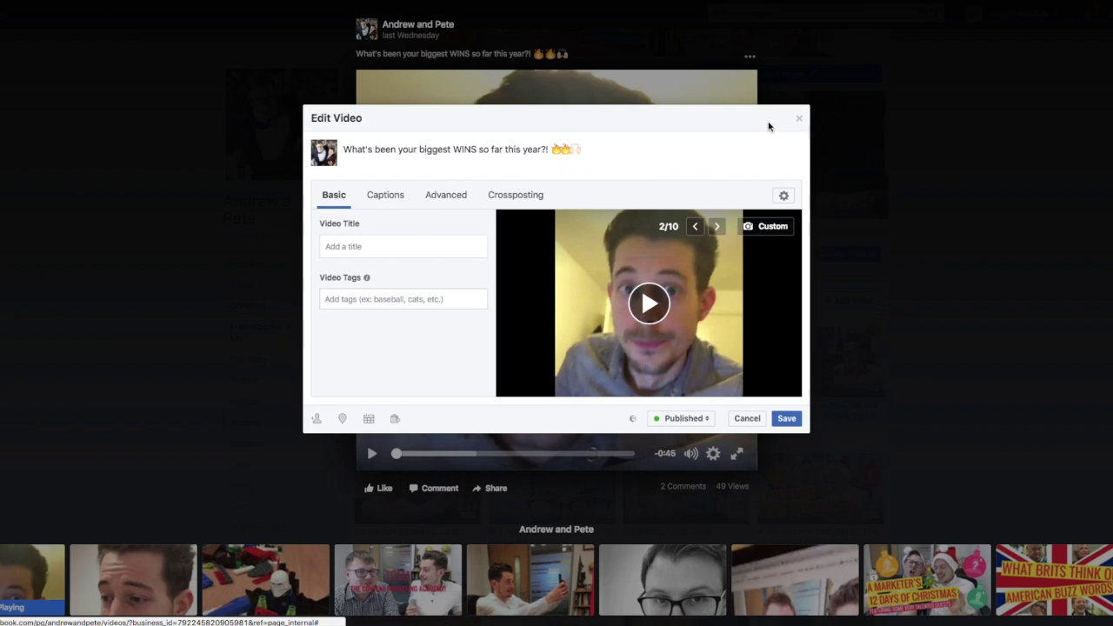
pyautogui.click(388, 201)
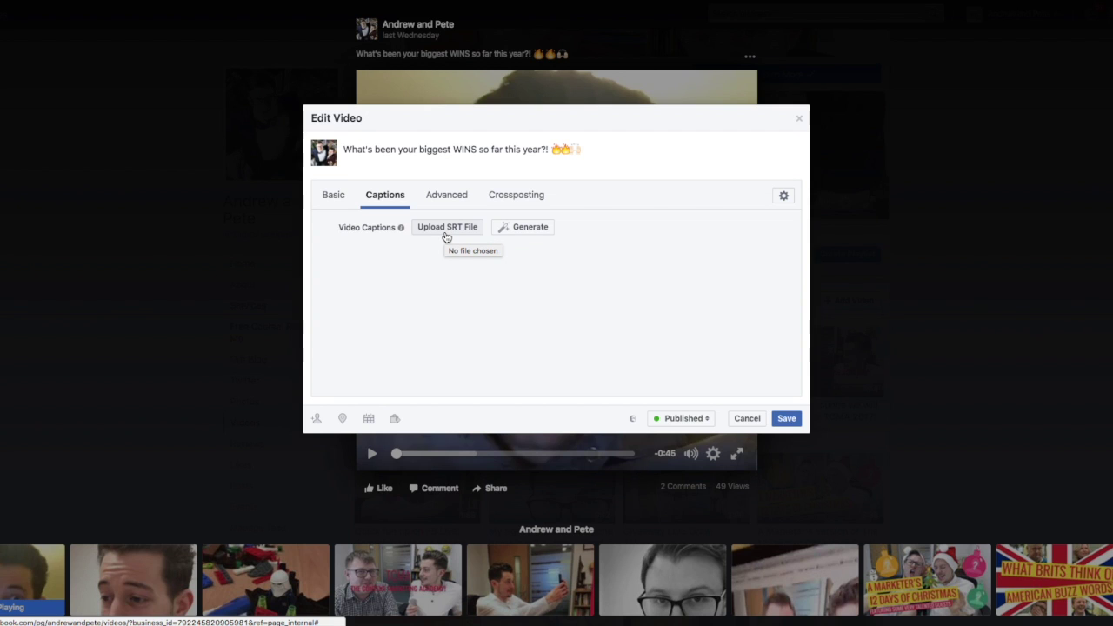
# Auto-generate captions for the WINS video and review lines from 'Hey guys wanna know…' to 'too'
pyautogui.click(527, 229)
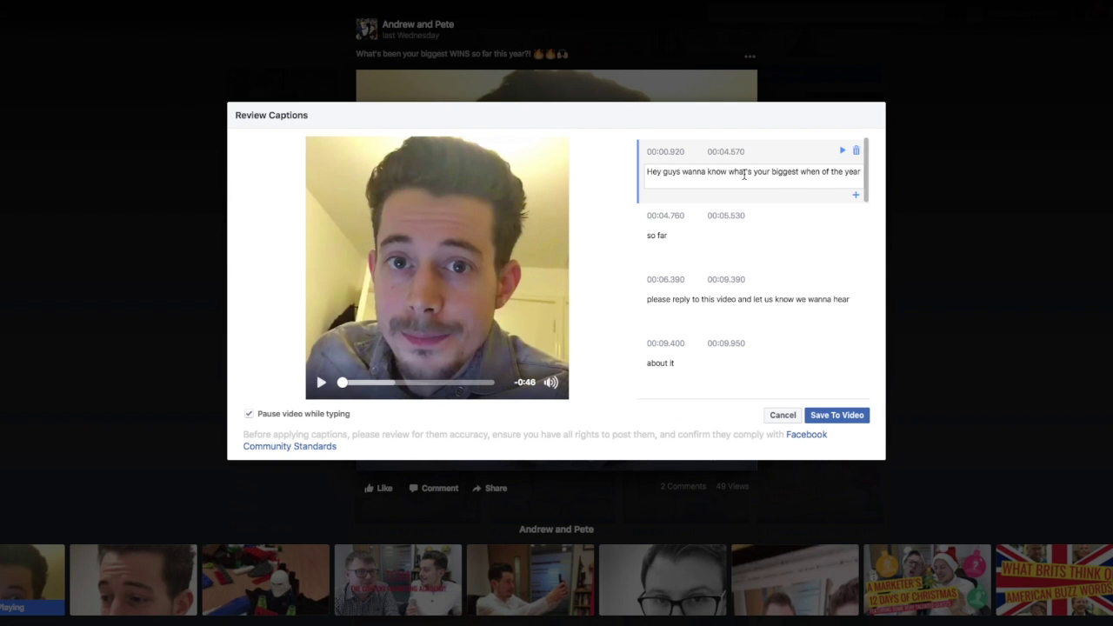
pyautogui.scroll(-2, 744, 179)
pyautogui.scroll(-7, 748, 213)
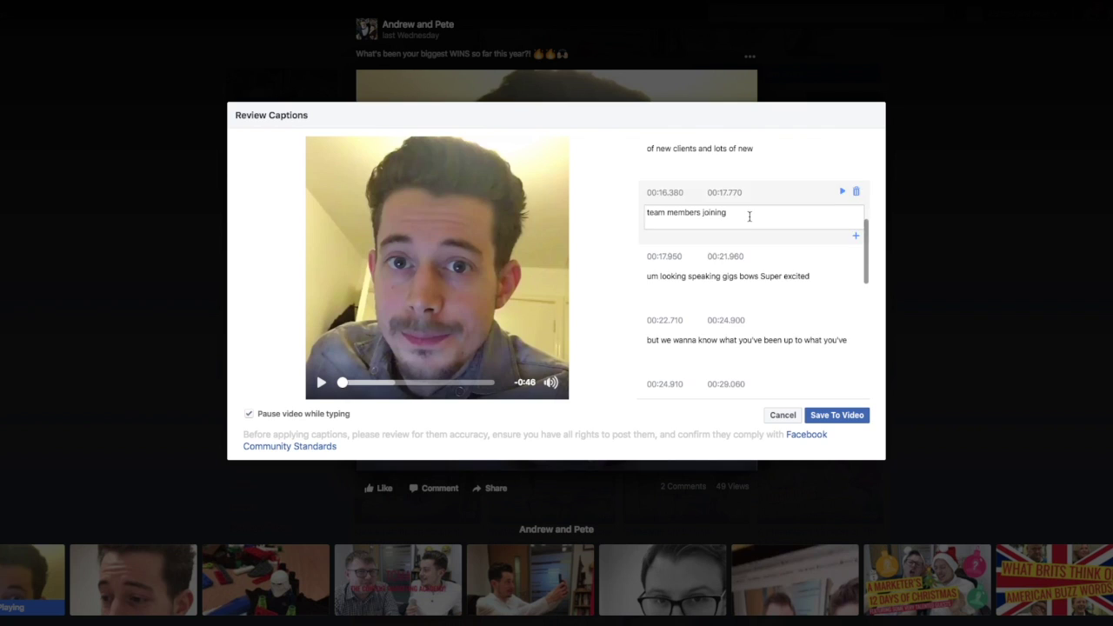
pyautogui.scroll(-3, 749, 216)
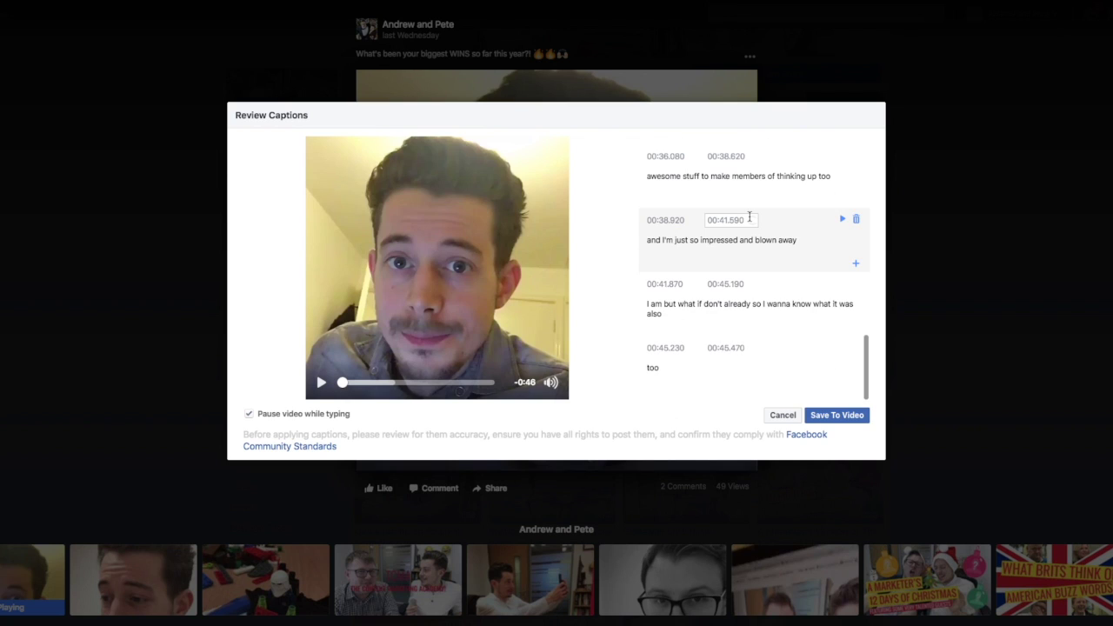
pyautogui.scroll(12, 750, 218)
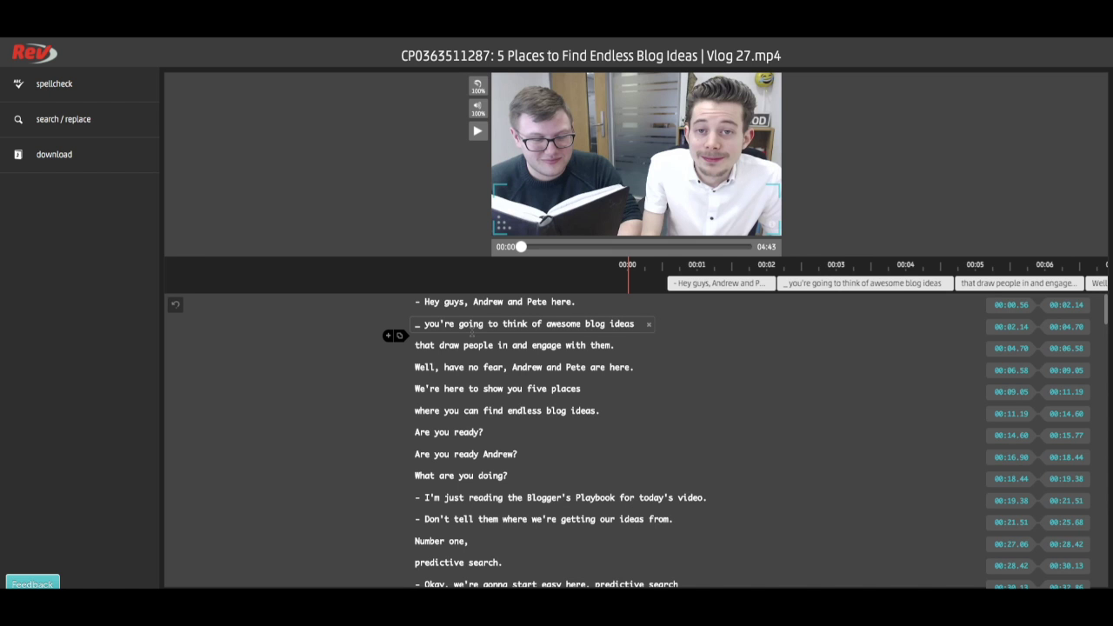
# Scroll the Endless Blog Ideas transcript and show its .srt caption download options
pyautogui.scroll(-2, 473, 332)
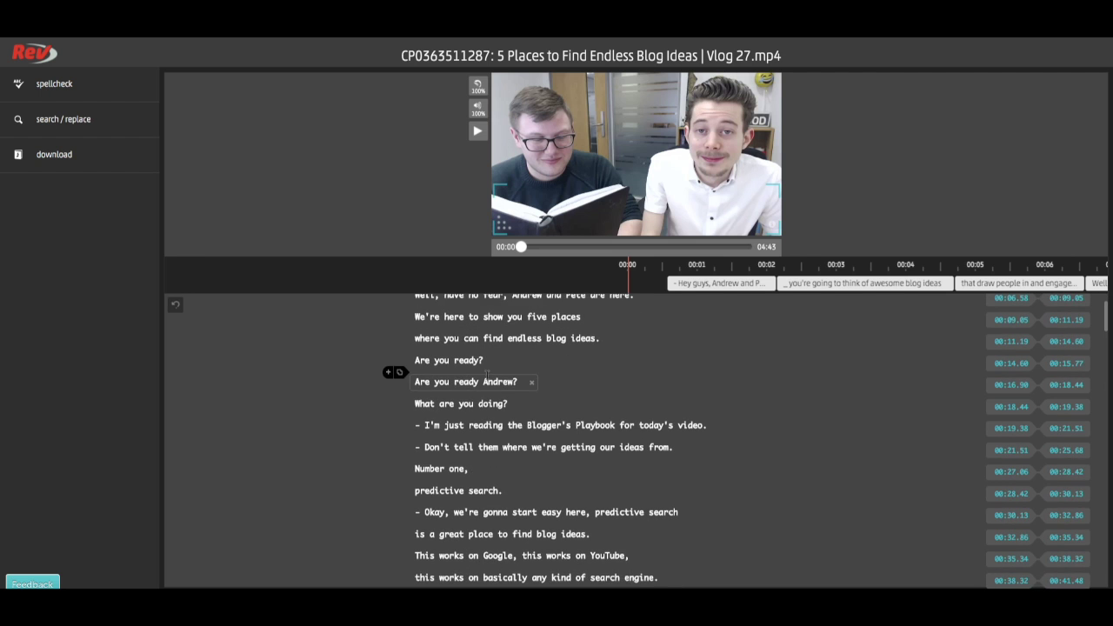
pyautogui.scroll(-5, 487, 386)
pyautogui.scroll(7, 496, 383)
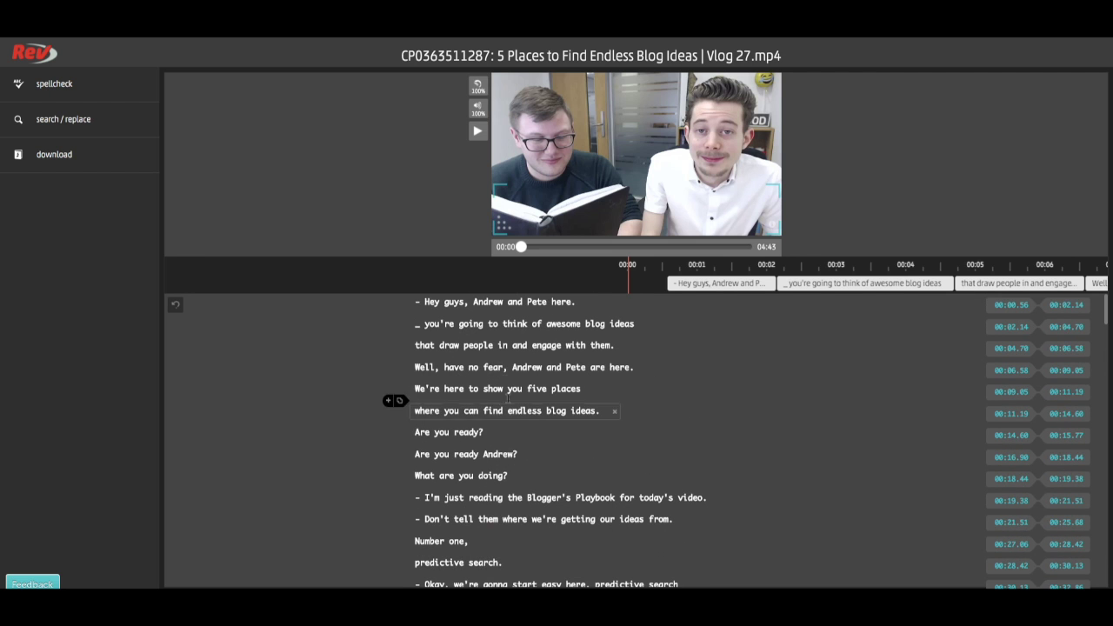
pyautogui.click(49, 159)
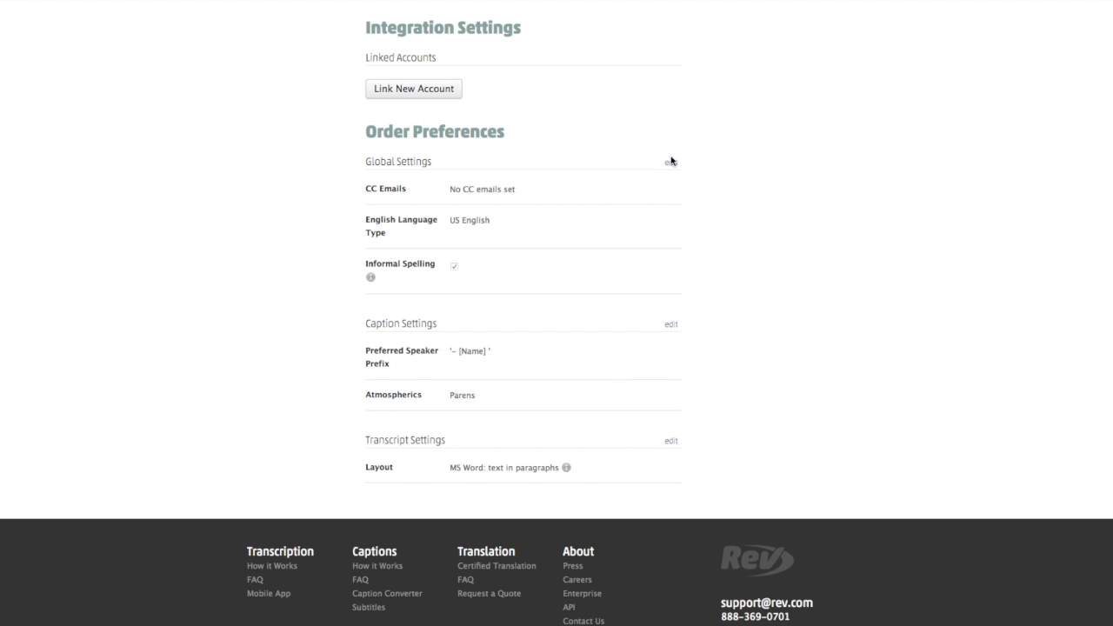
# Change Rev's global Preferred English Type to UK English and save it
pyautogui.click(671, 166)
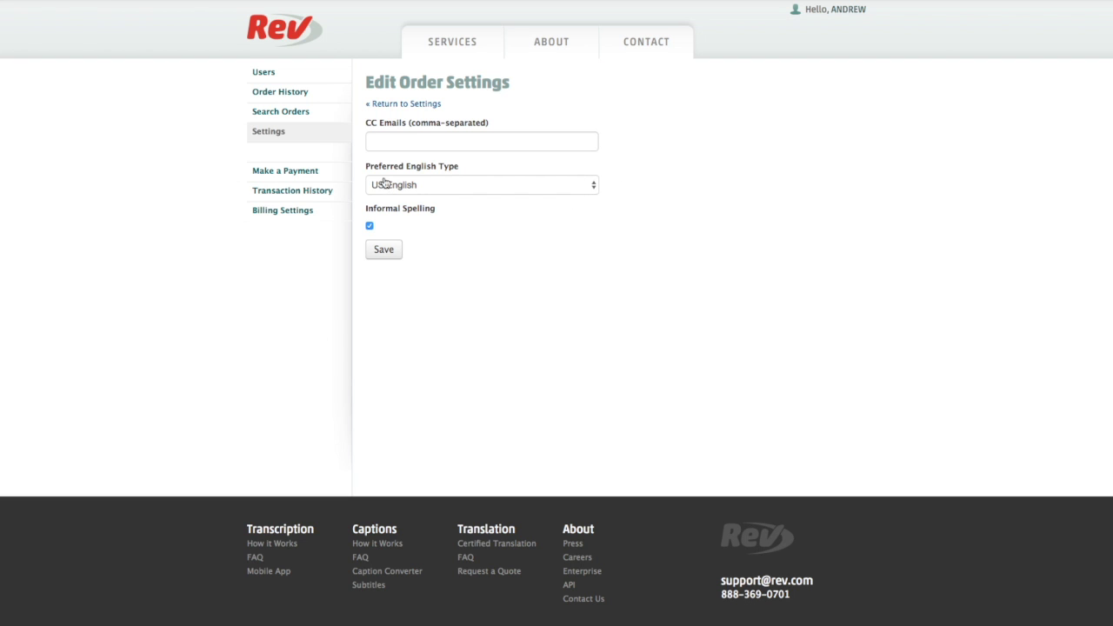
pyautogui.click(470, 187)
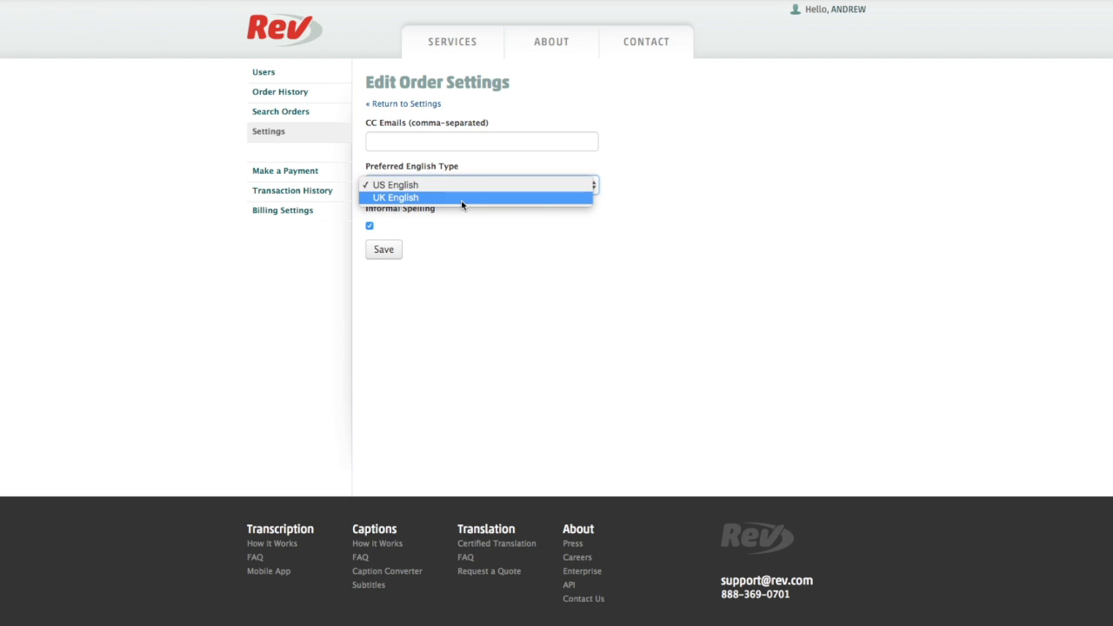
pyautogui.press('Escape')
pyautogui.click(462, 205)
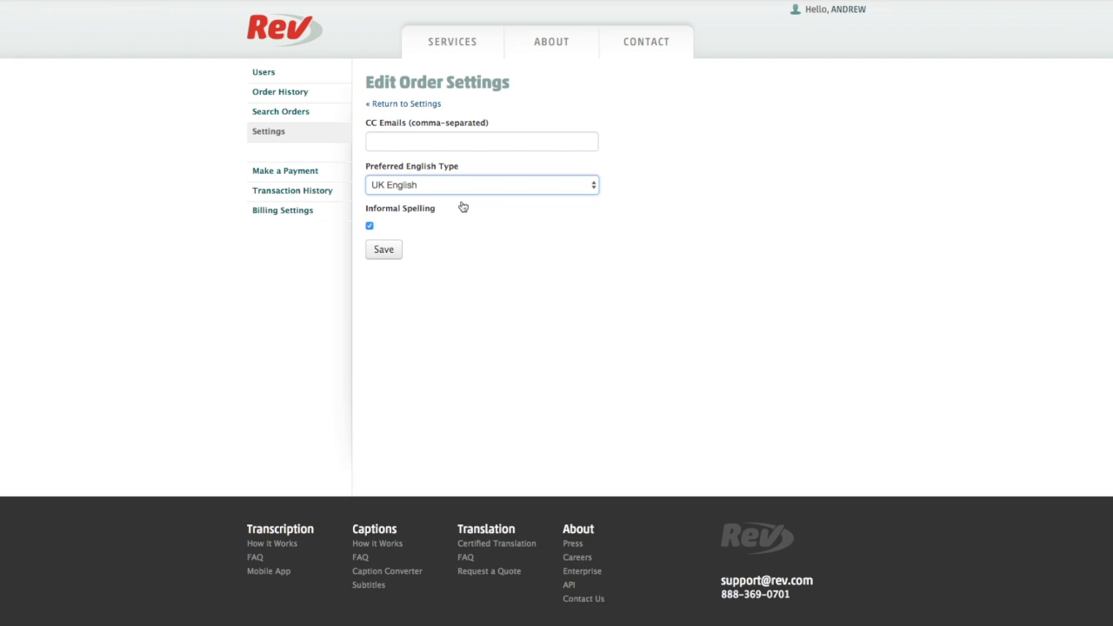
pyautogui.click(389, 250)
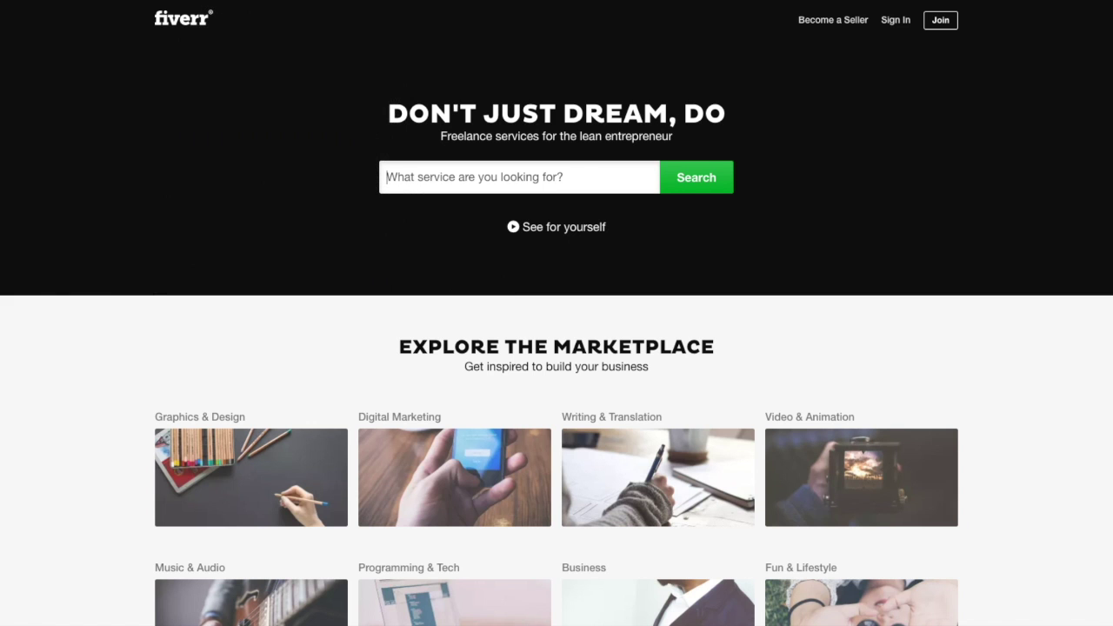
# Search Fiverr's marketplace for 'embed subtitles on video'
pyautogui.write('embed subtitles on video')
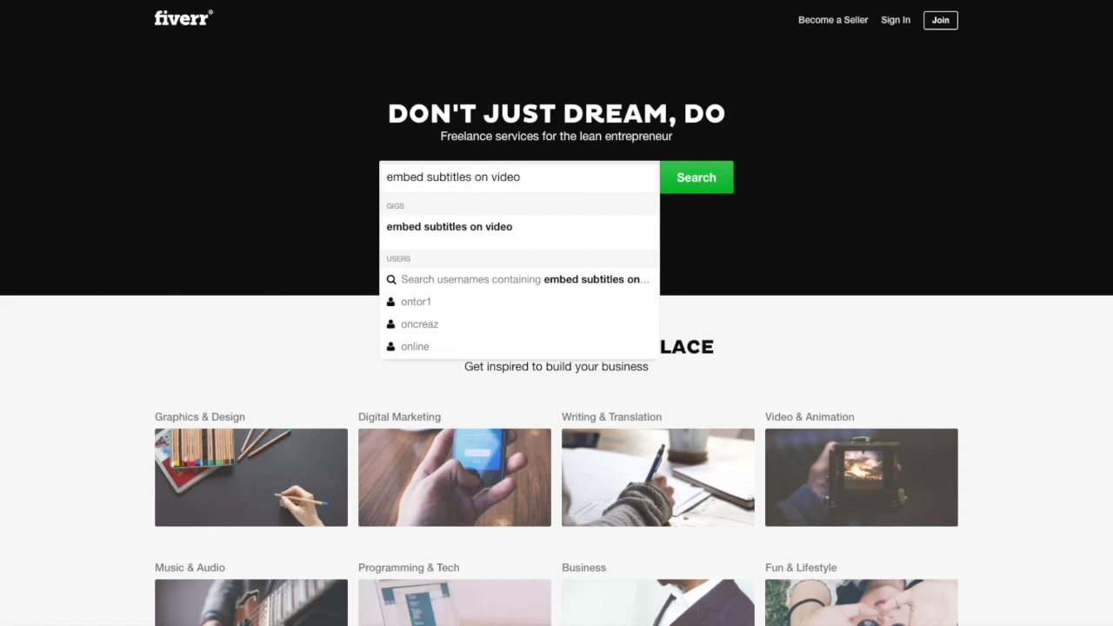
pyautogui.press('Return')
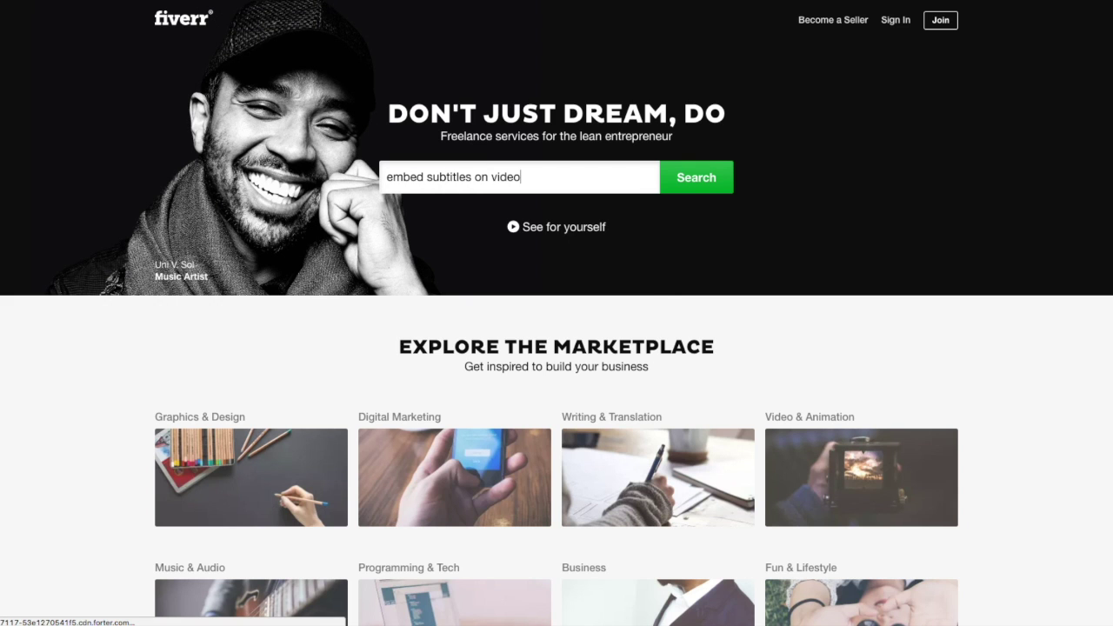